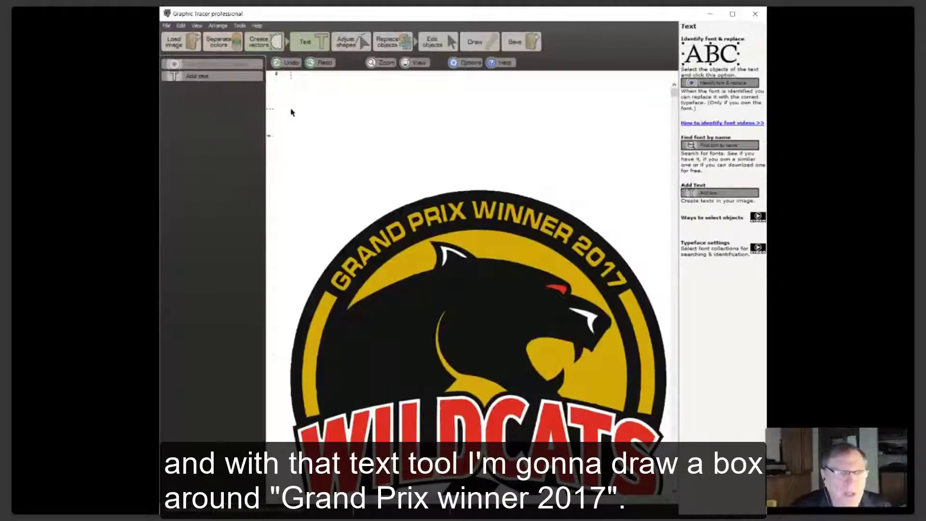
Start font identification on the arched "GRAND PRIX WINNER 2017" lettering, excluding the panther's eye and ear shapes from the selection.
mouse_move(290, 109)
mouse_down()
mouse_move(505, 220)
mouse_move(572, 225)
mouse_move(617, 241)
mouse_move(651, 276)
mouse_move(659, 300)
mouse_up()
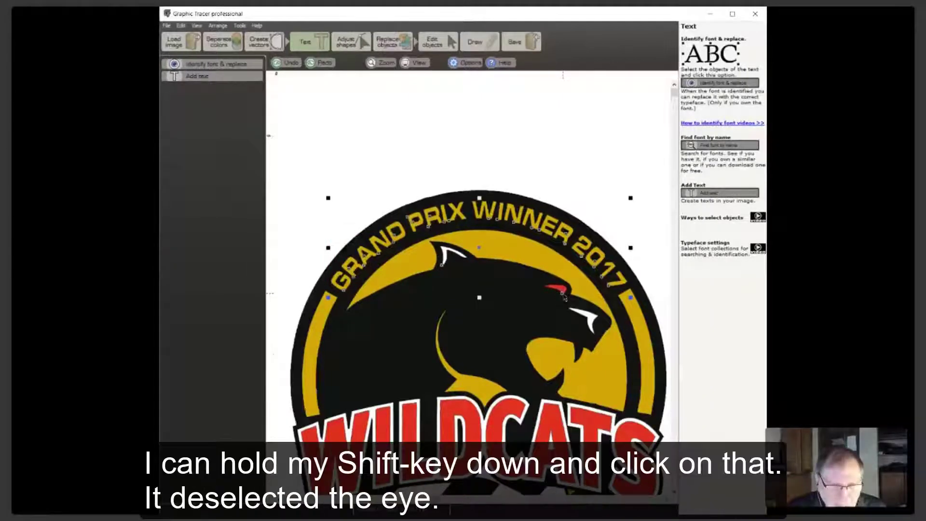
shift+click(564, 296)
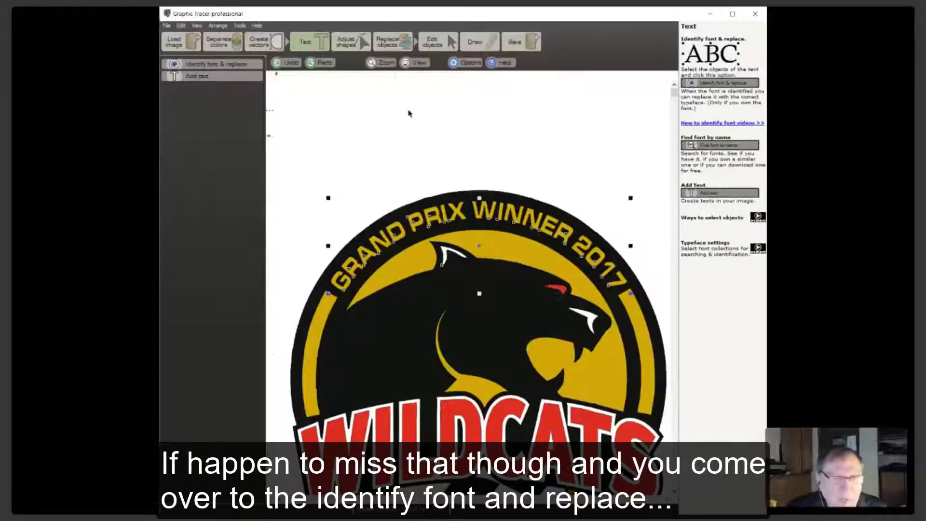
click(226, 65)
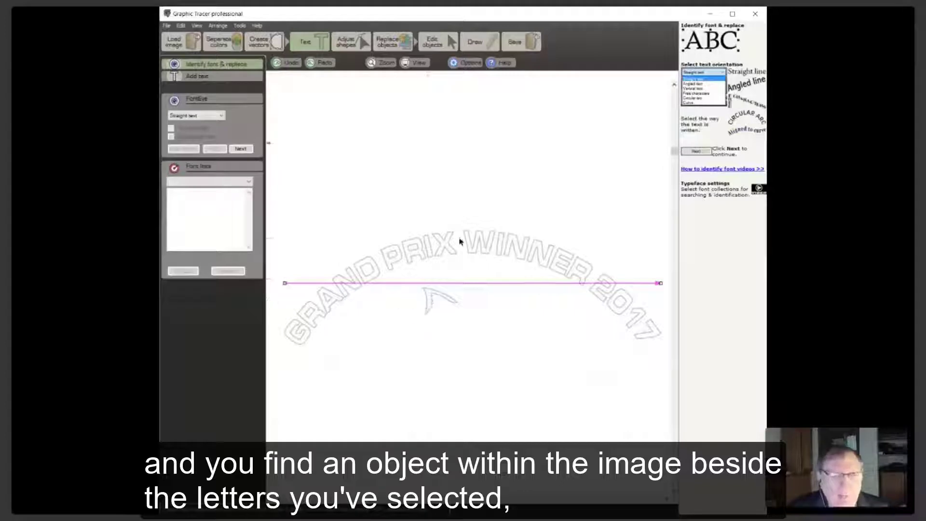
shift+click(432, 297)
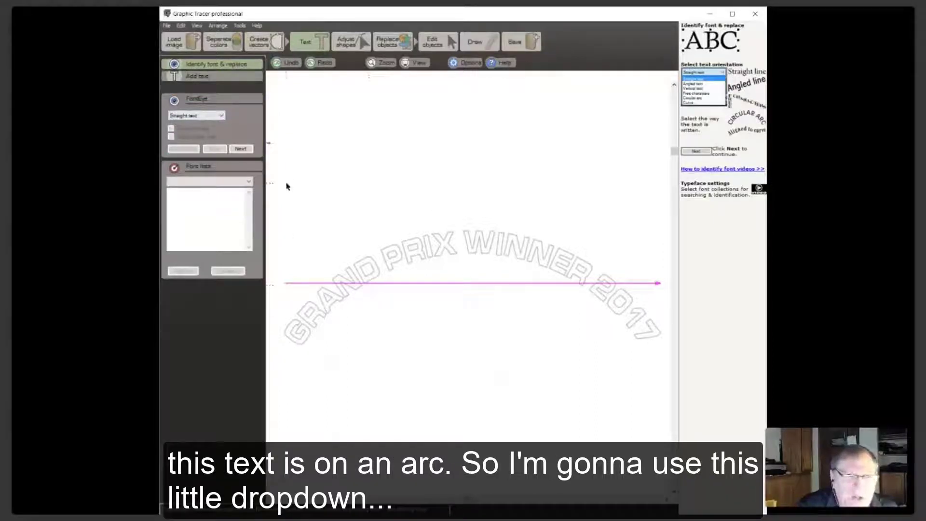
Set the text orientation to Circular arc, fit the arc's right side to the lettering's baseline, and continue to the letter check.
click(222, 117)
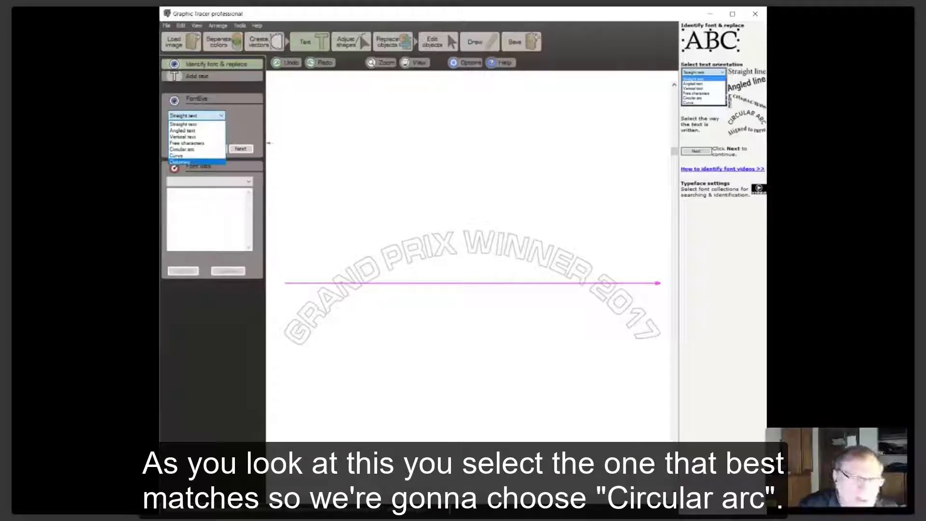
key(Up)
key(Up)
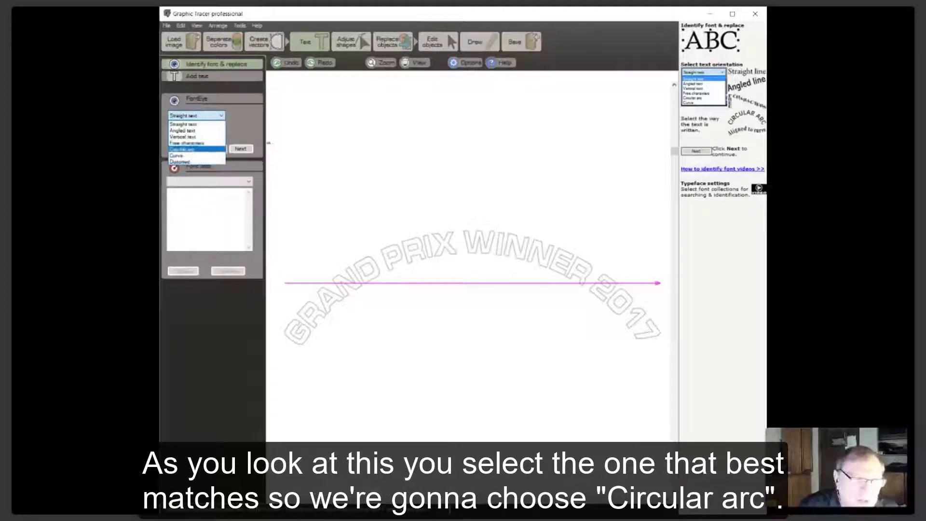
click(197, 151)
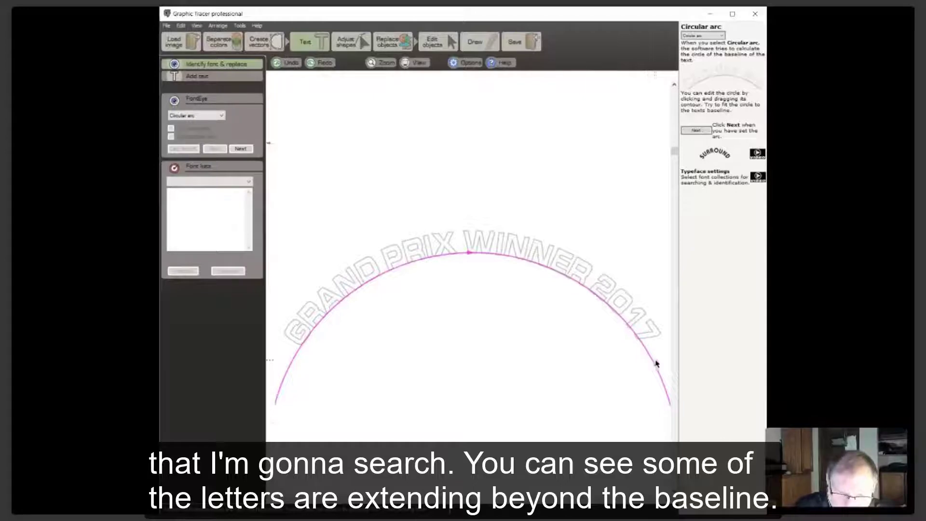
drag(657, 368, 653, 369)
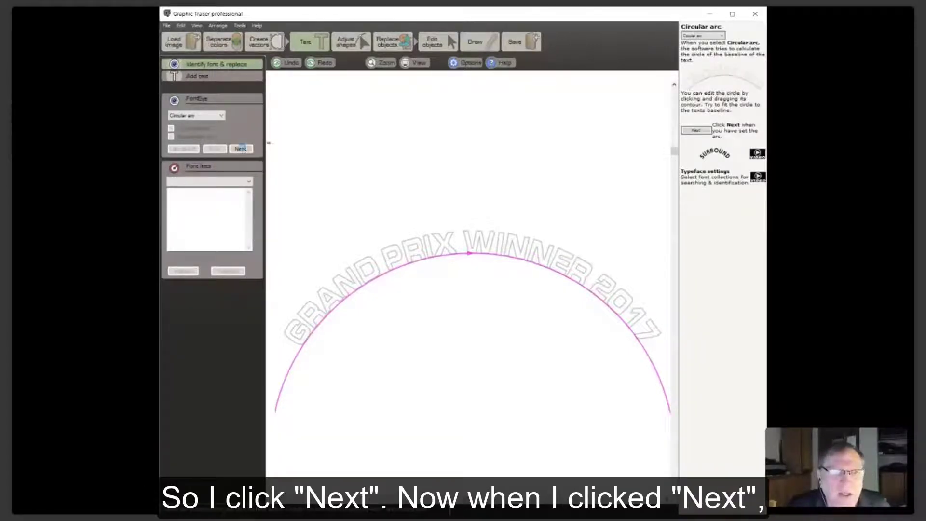
click(241, 148)
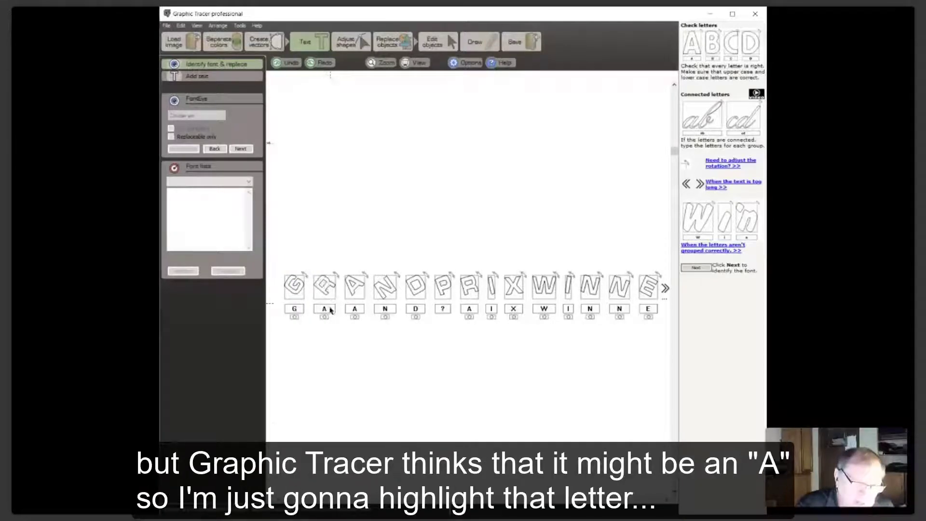
Correct the misrecognized letters in "GRAND PRIX": R as the second letter of GRAND, and P and R at the start of PRIX.
drag(330, 309, 319, 310)
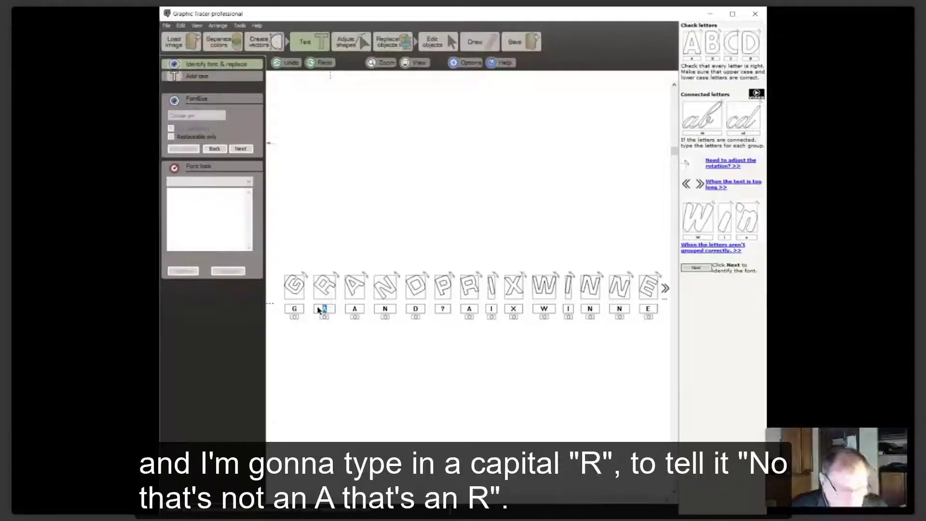
text(R)
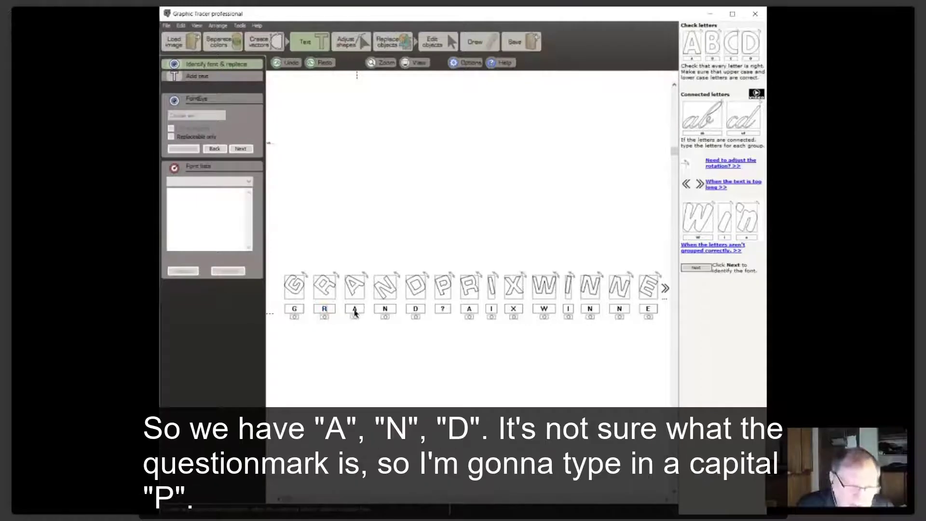
click(442, 311)
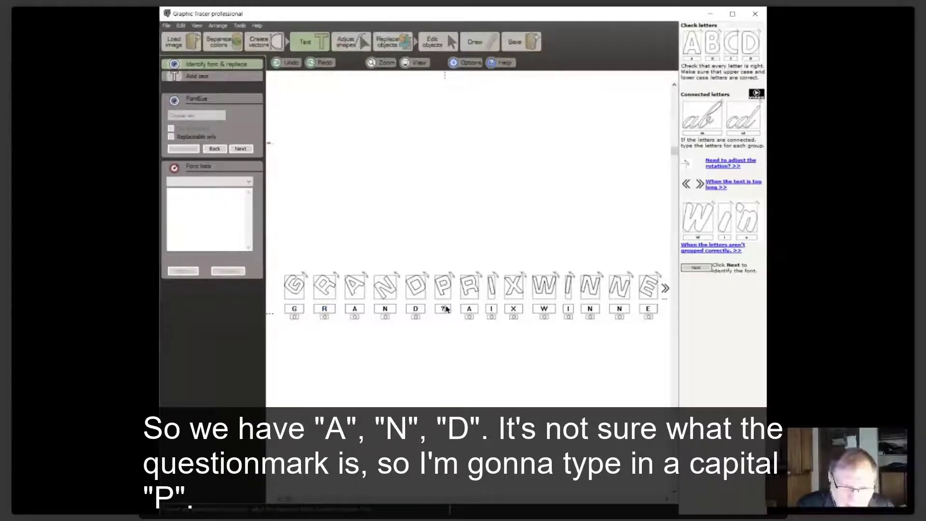
double_click(438, 310)
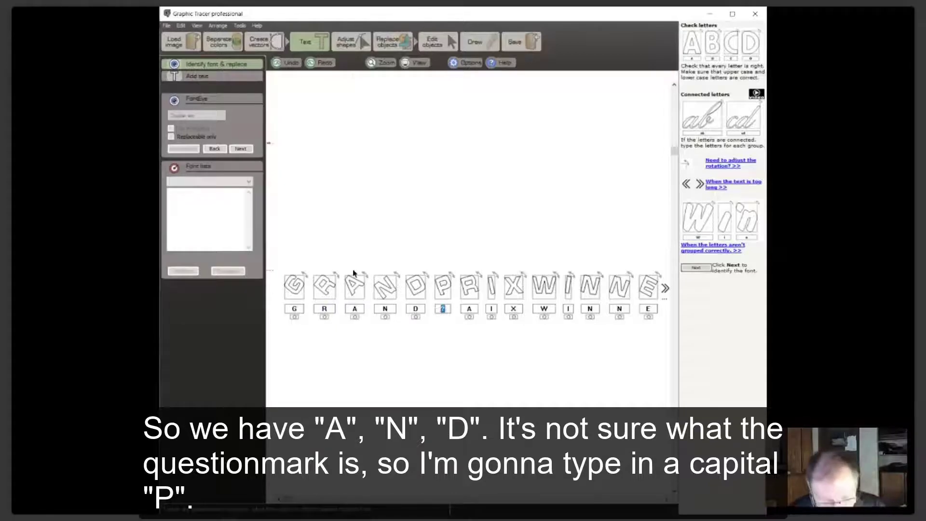
text(P)
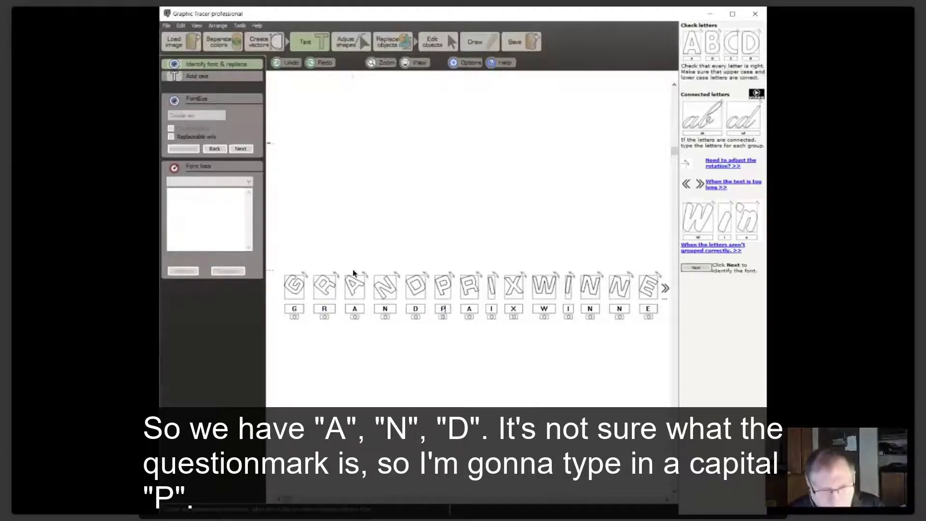
double_click(468, 310)
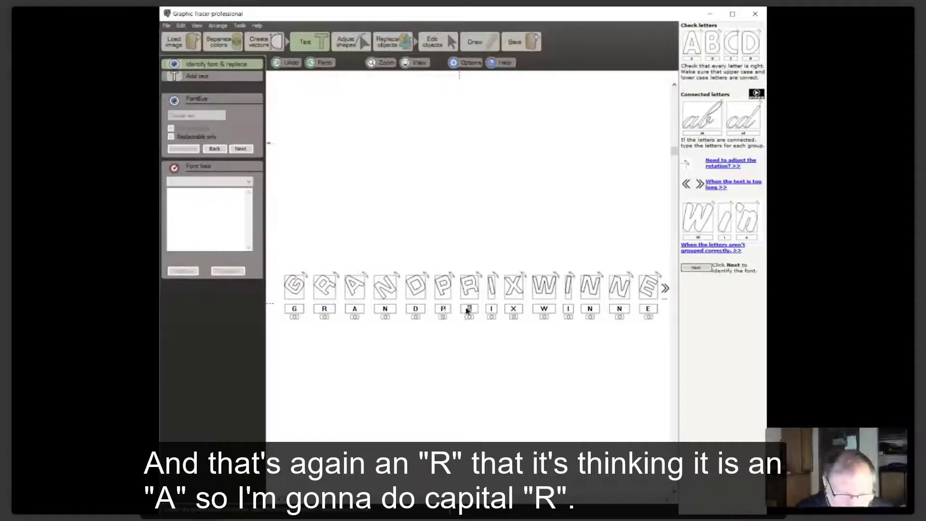
text(R)
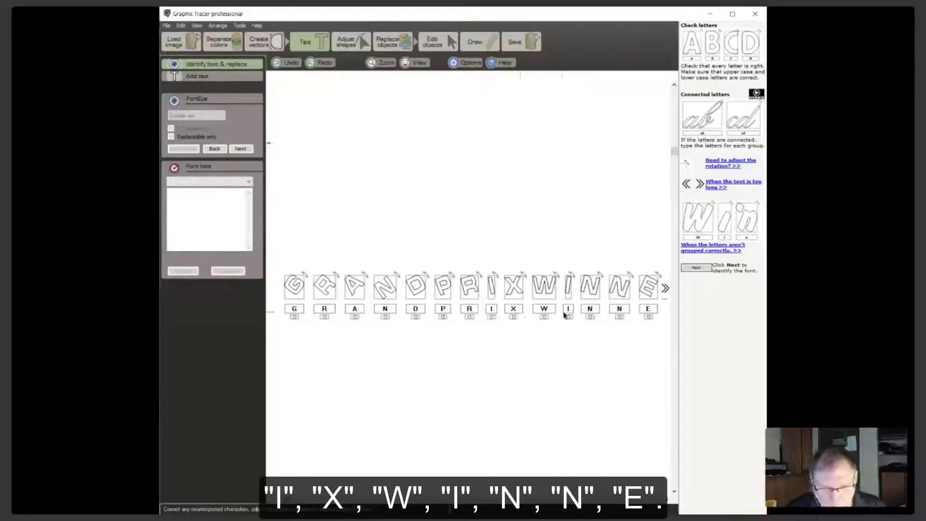
Correct the last letter of "WINNER" to R and run the font identification.
click(666, 289)
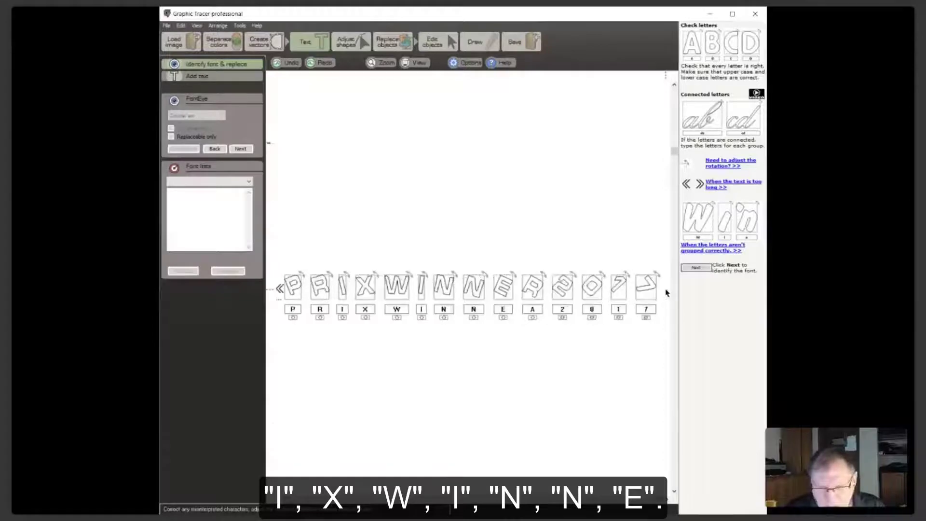
click(536, 310)
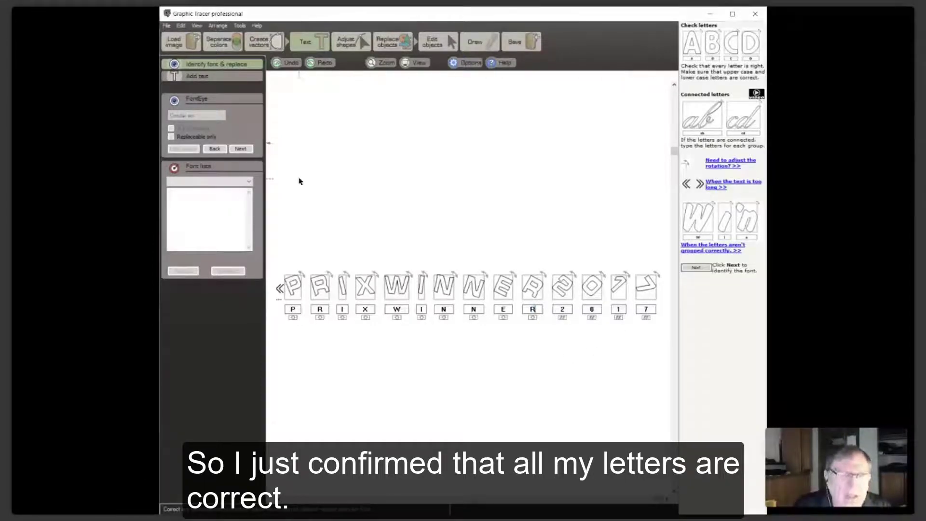
click(240, 150)
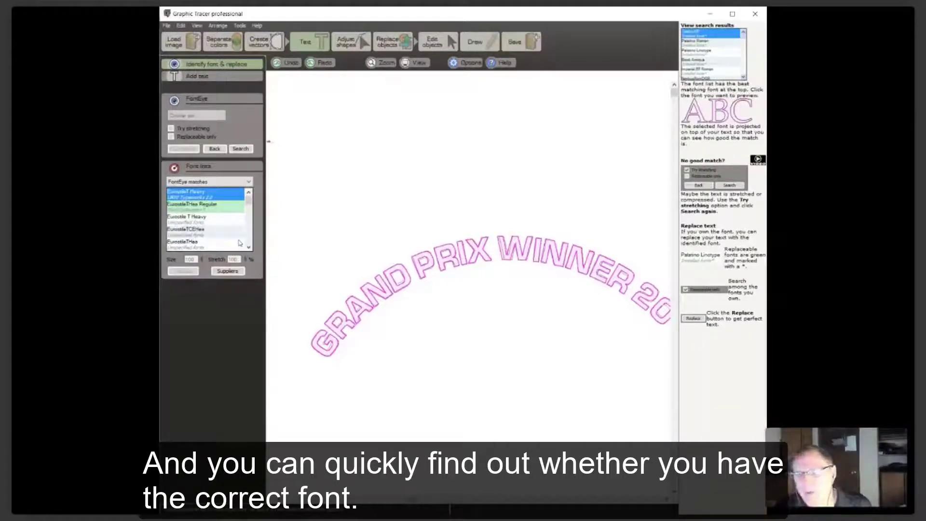
Preview the EurostileTHea Regular, Eurostile T Heavy and EurostileT Heavy matches and compare the outlines closely with the original lettering.
click(204, 207)
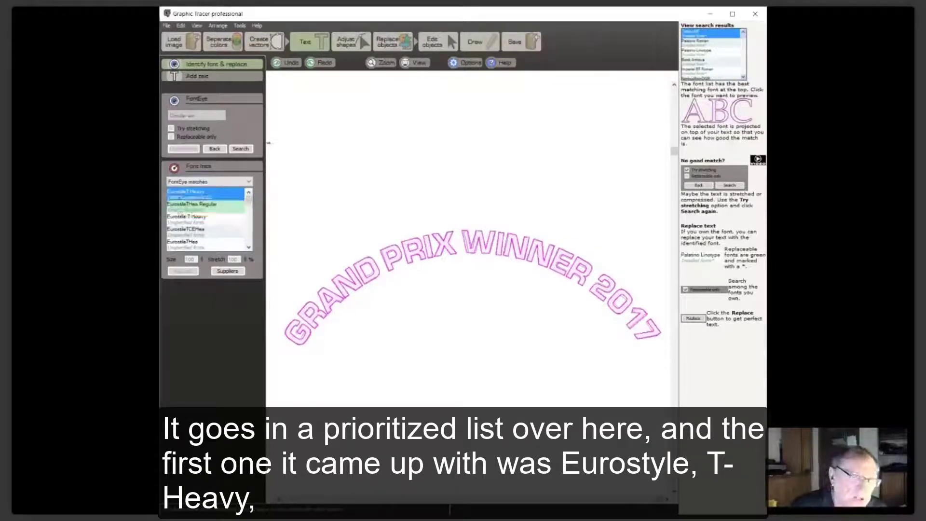
click(190, 207)
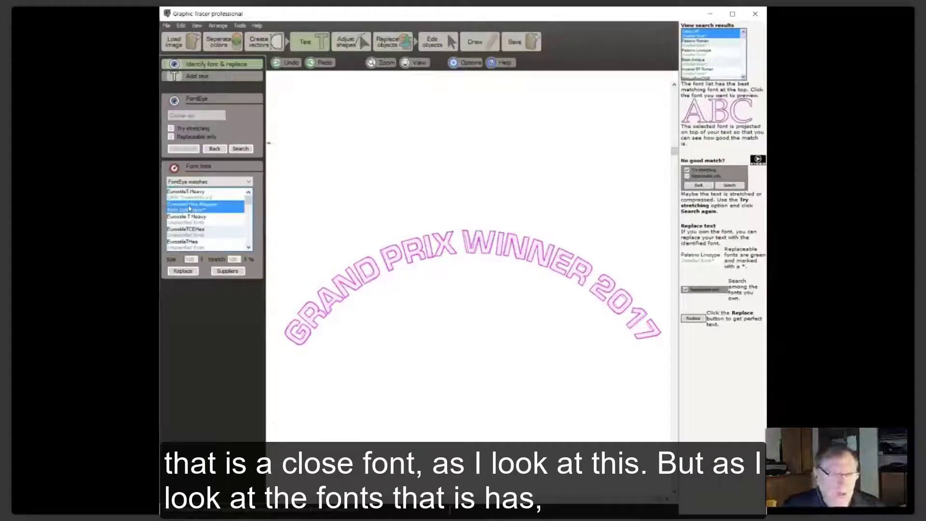
click(194, 220)
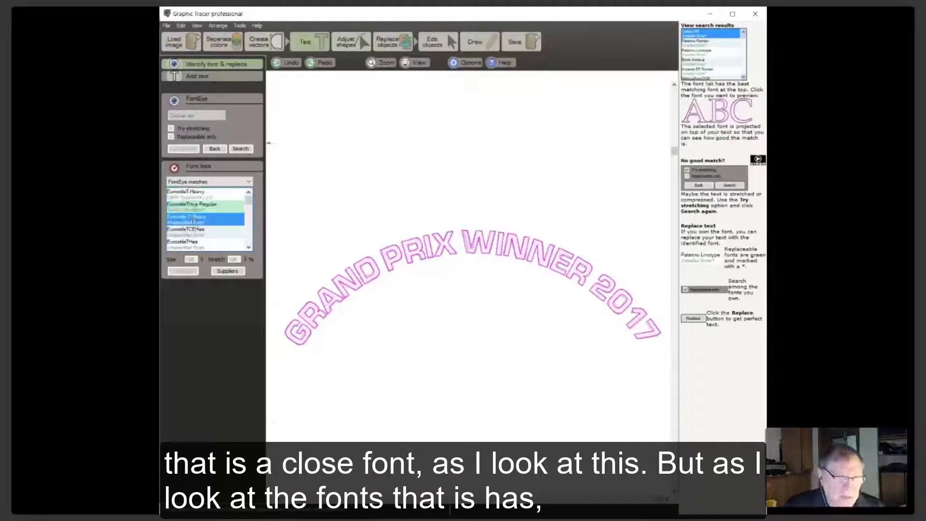
click(190, 194)
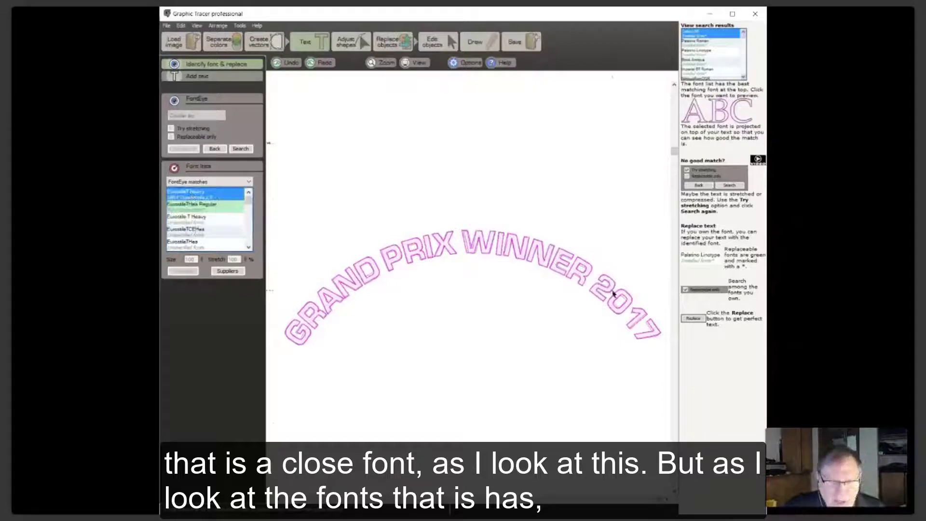
scroll(626, 304, up, 2)
scroll(473, 289, up, 1)
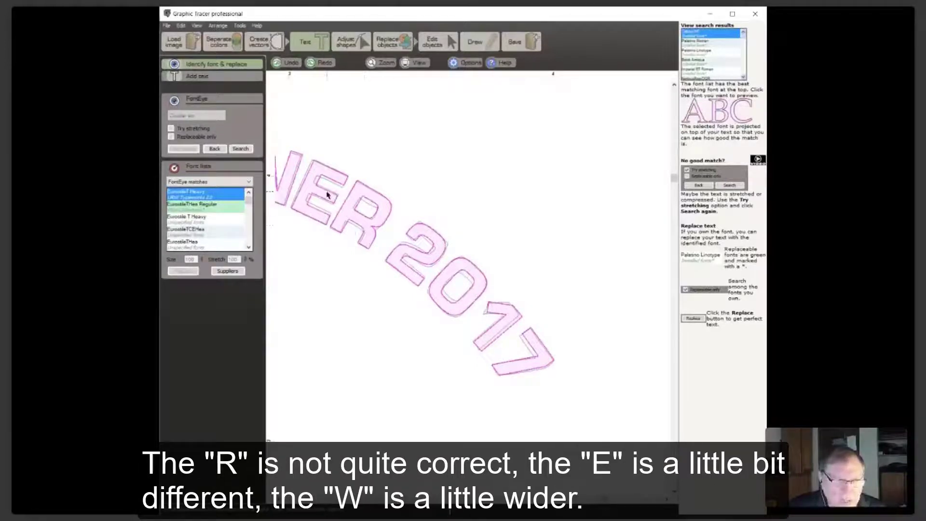
scroll(327, 195, down, 2)
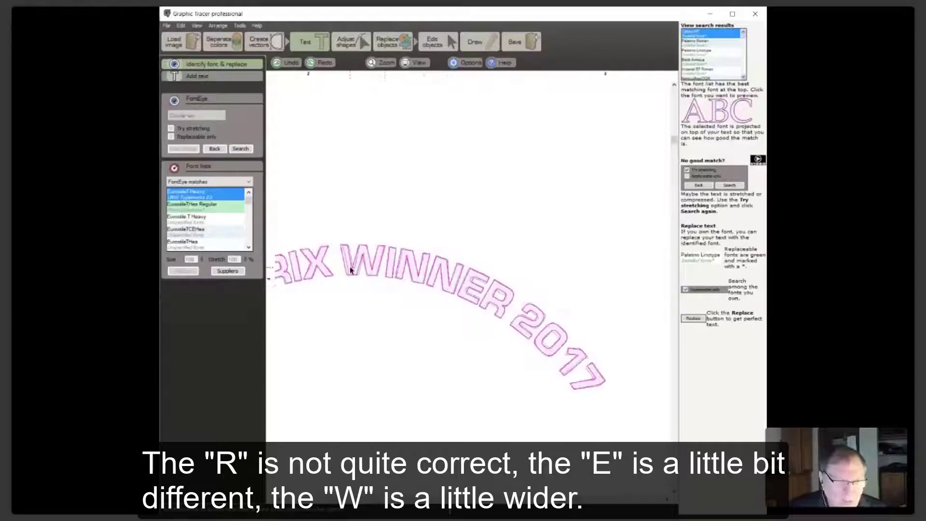
scroll(364, 279, down, 1)
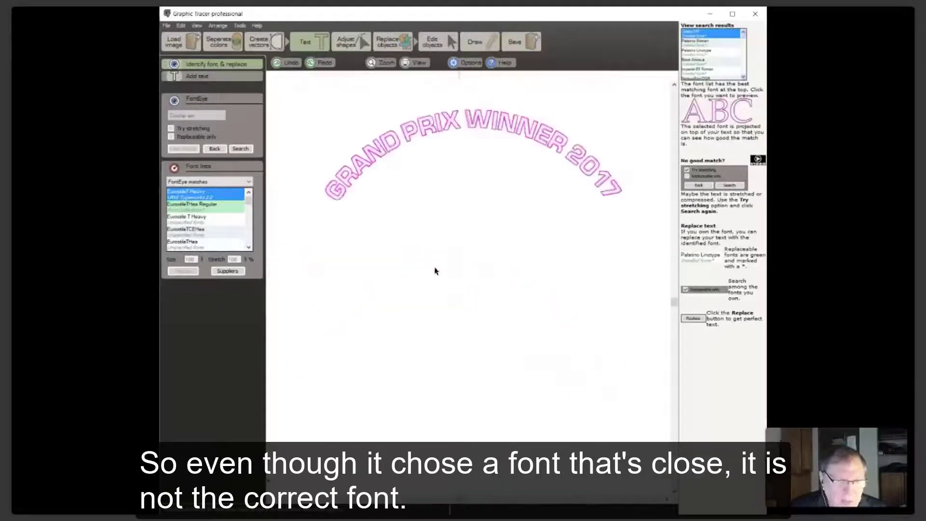
scroll(473, 291, up, 1)
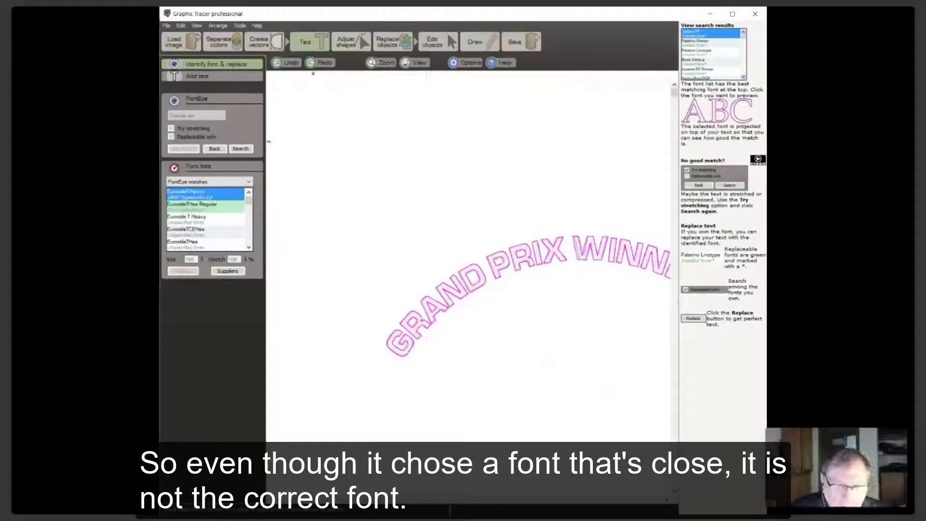
scroll(491, 295, down, 1)
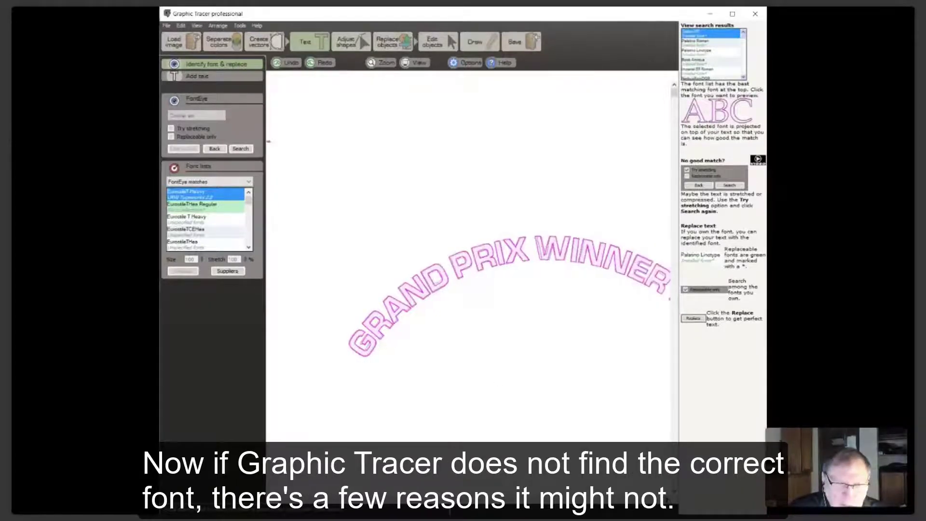
scroll(490, 296, up, 1)
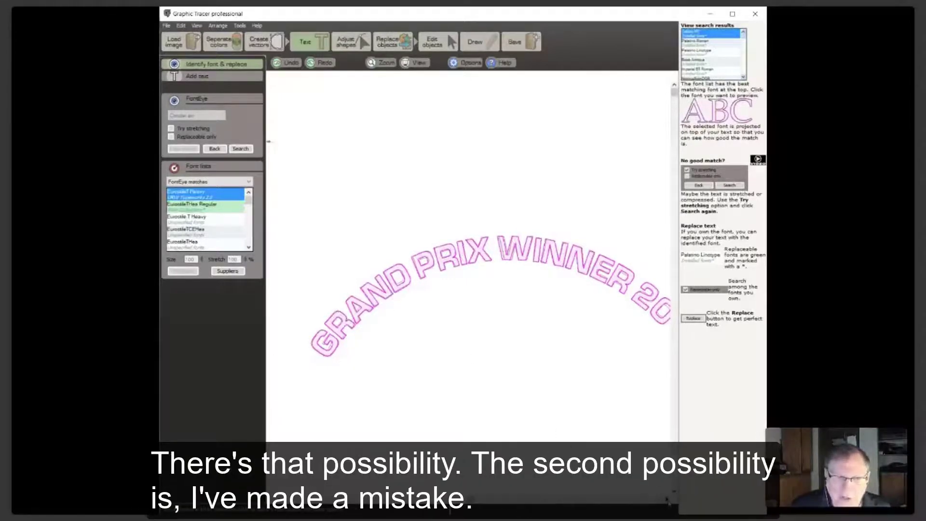
Search for the font again with Try stretching enabled and examine how closely the top match fits the arched lettering.
click(668, 500)
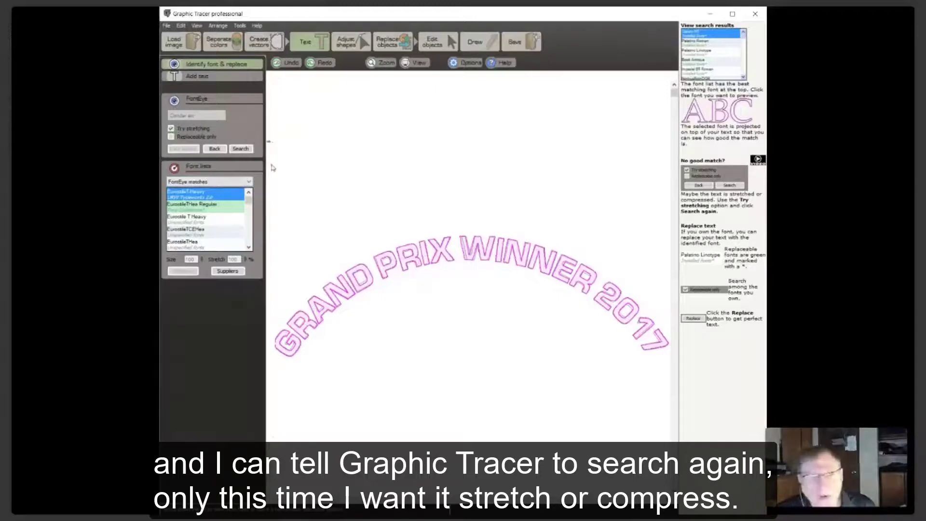
click(240, 149)
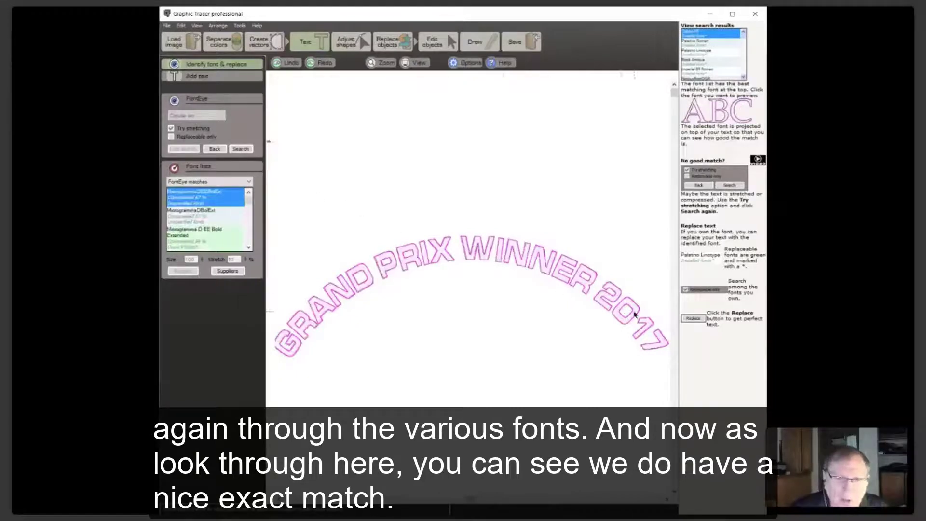
scroll(473, 289, up, 5)
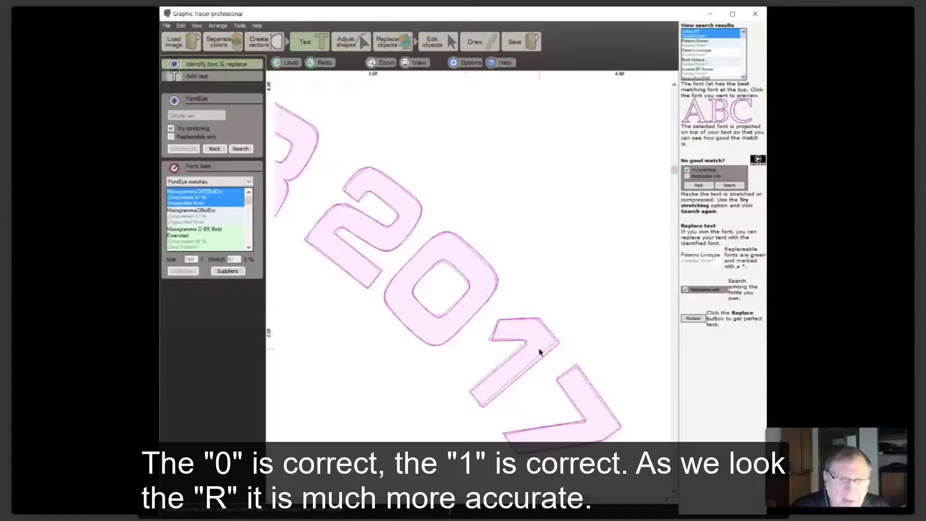
scroll(473, 289, down, 2)
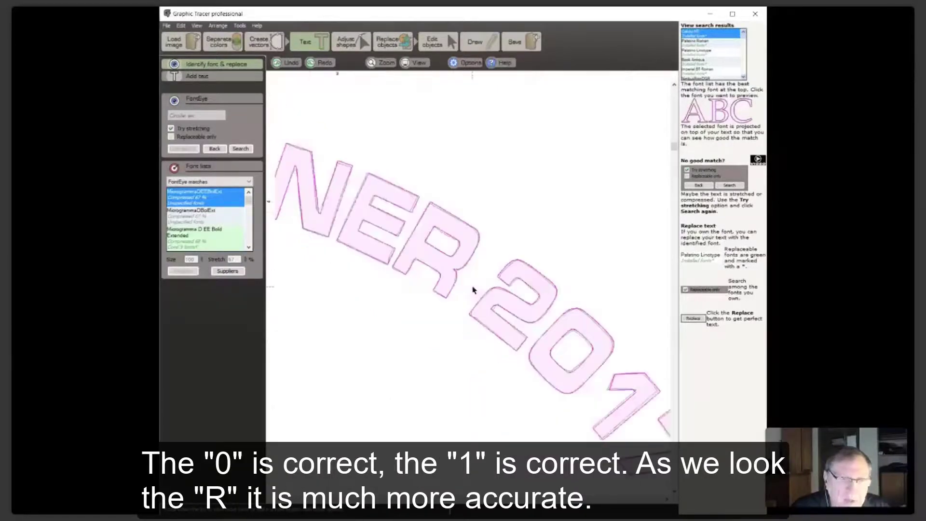
scroll(473, 290, down, 3)
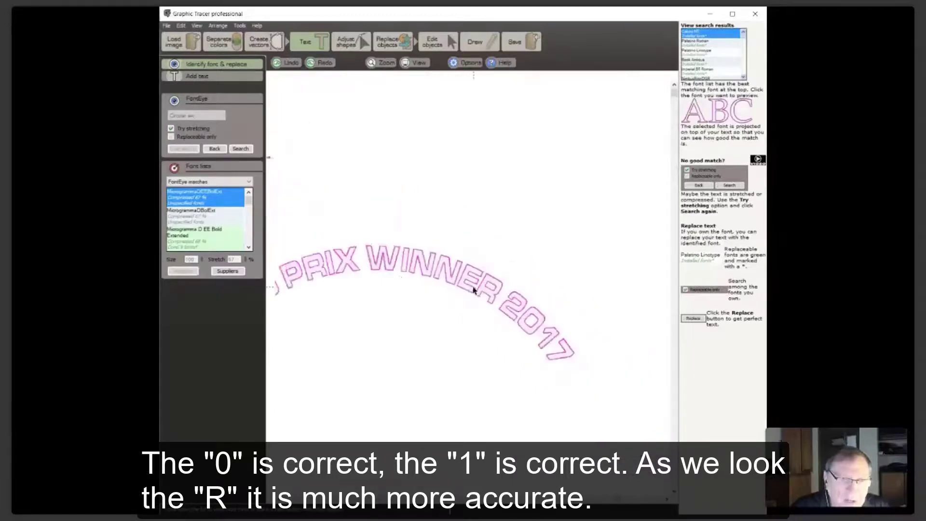
scroll(473, 289, up, 1)
scroll(473, 290, down, 2)
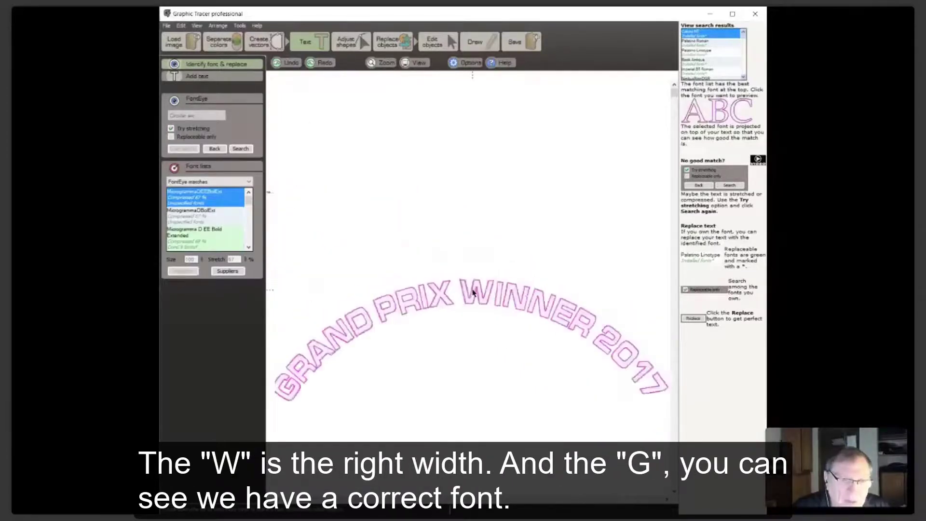
Preview the Microgramma D EE Bold Extended match and compare its outlines with the whole arched text.
scroll(291, 392, up, 3)
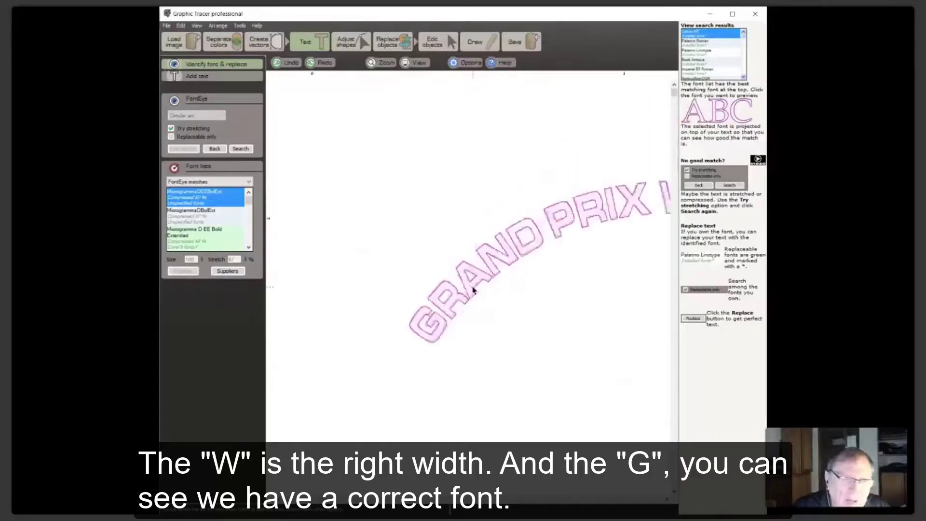
scroll(474, 289, down, 2)
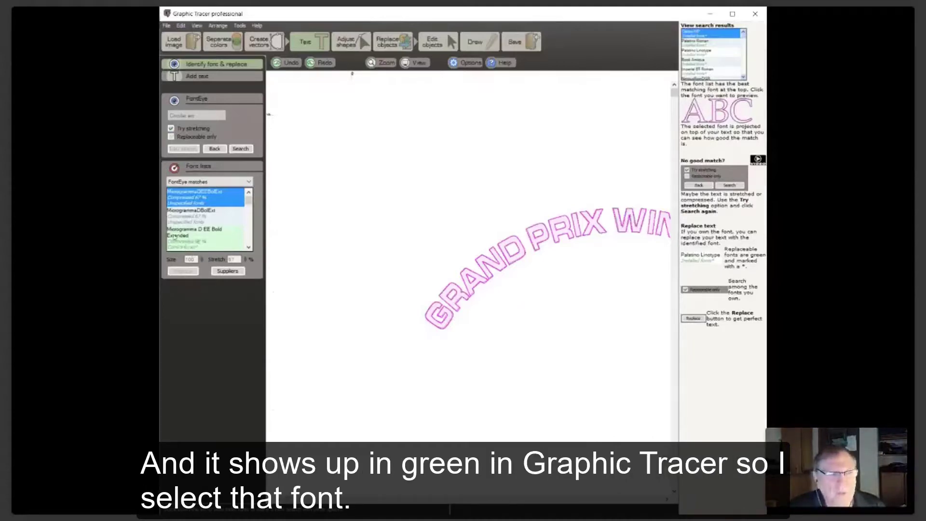
click(197, 237)
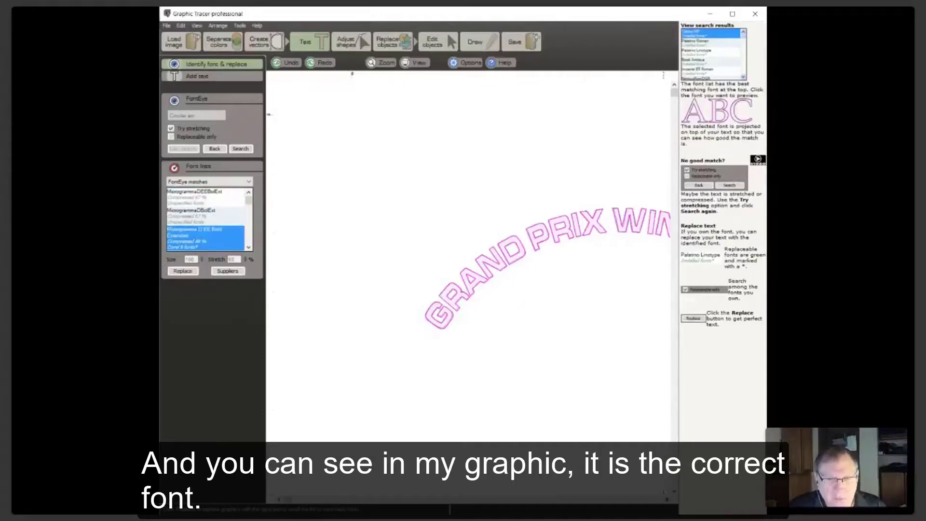
click(666, 499)
click(666, 499)
click(666, 500)
click(666, 500)
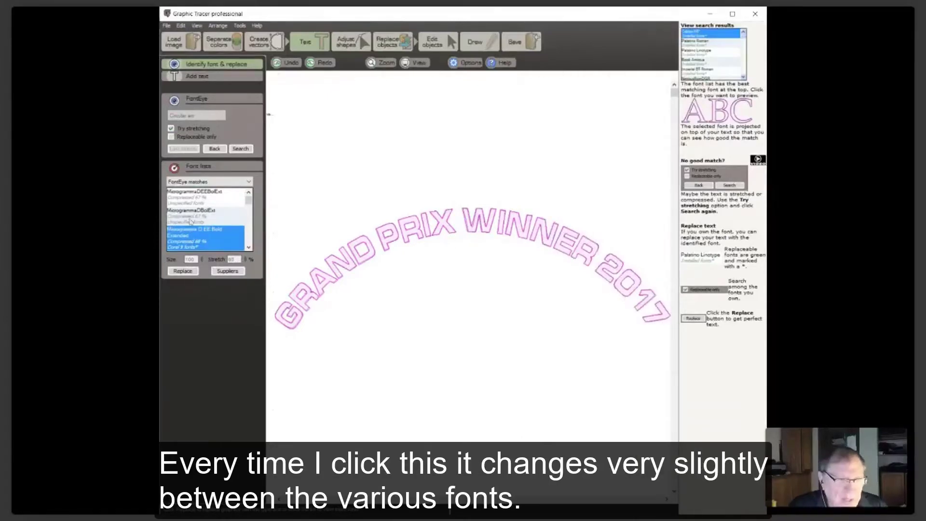
Replace the arched lettering with Microgramma D EE Bold Extended and inspect the new letters around "GRAND PRIX" up close.
click(196, 237)
click(183, 271)
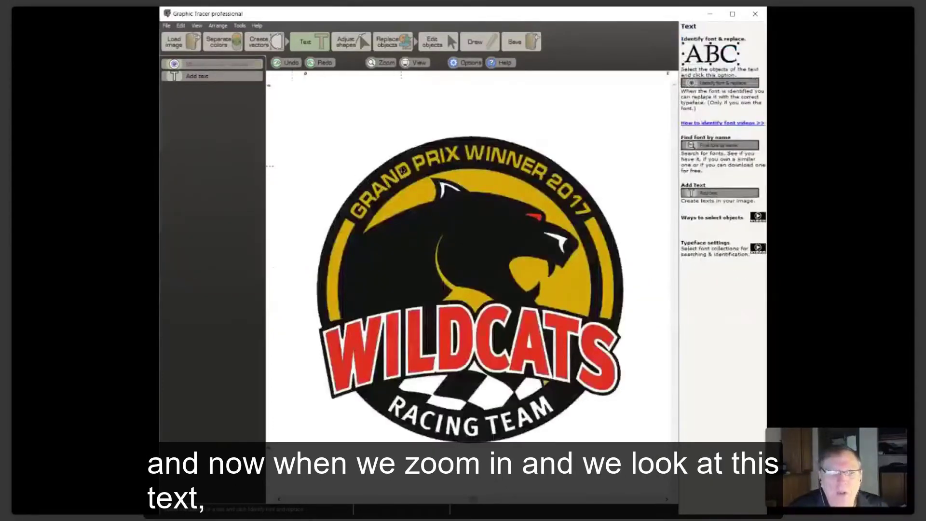
scroll(474, 291, up, 3)
scroll(474, 291, up, 4)
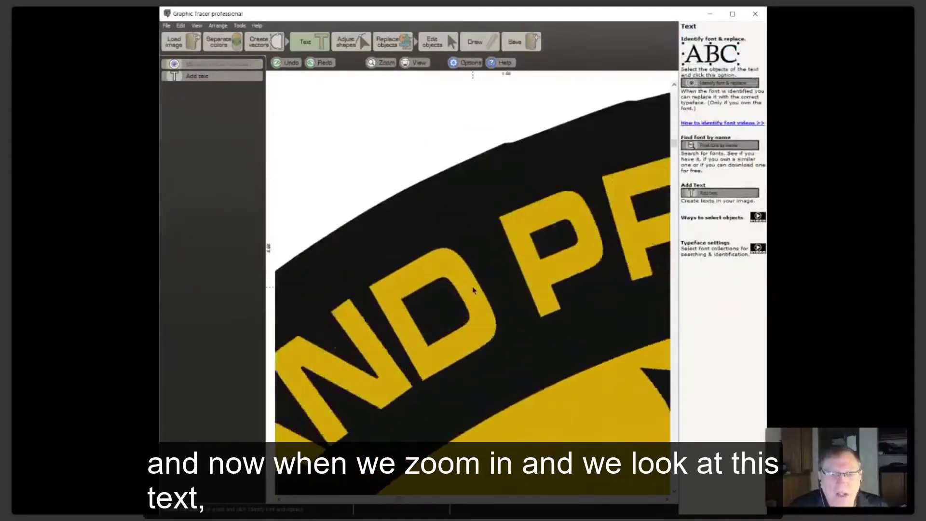
scroll(473, 290, down, 2)
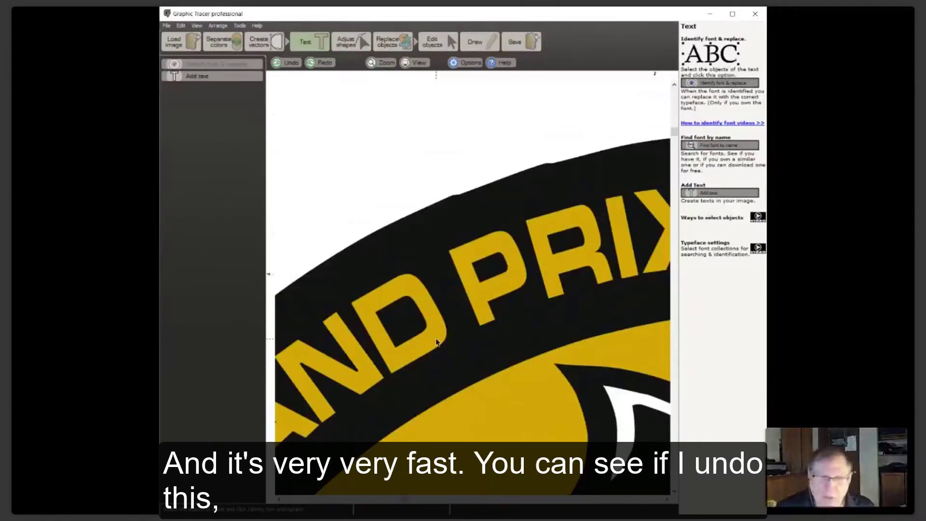
Undo the font replacement to compare it with the original traced letters, and redo the replacement.
click(285, 64)
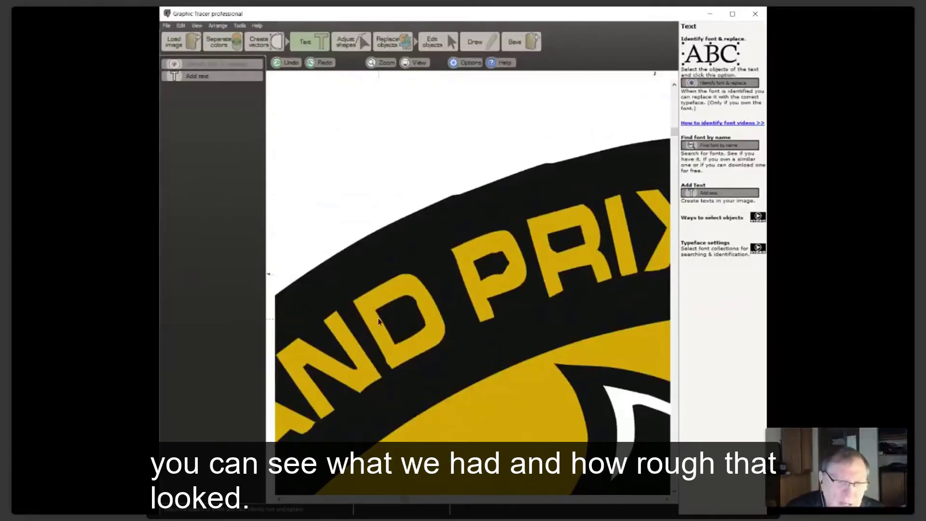
scroll(473, 291, down, 2)
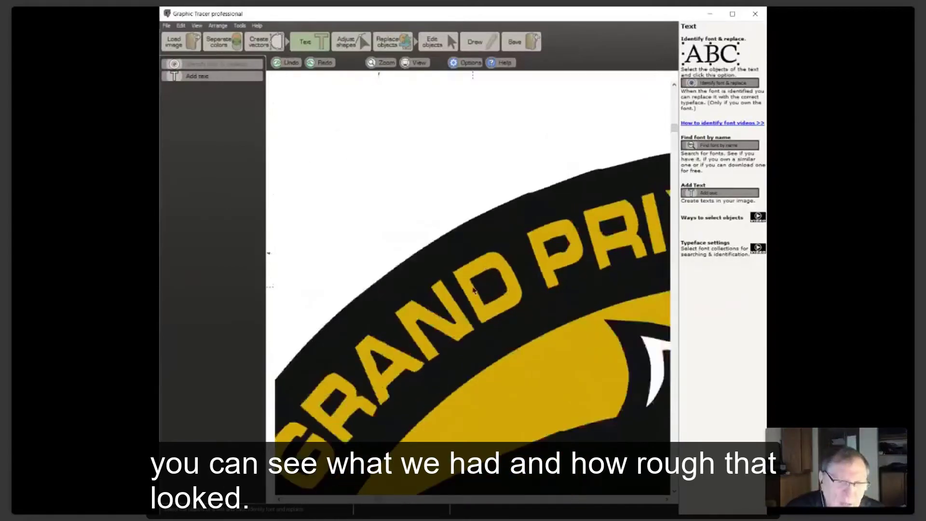
click(325, 63)
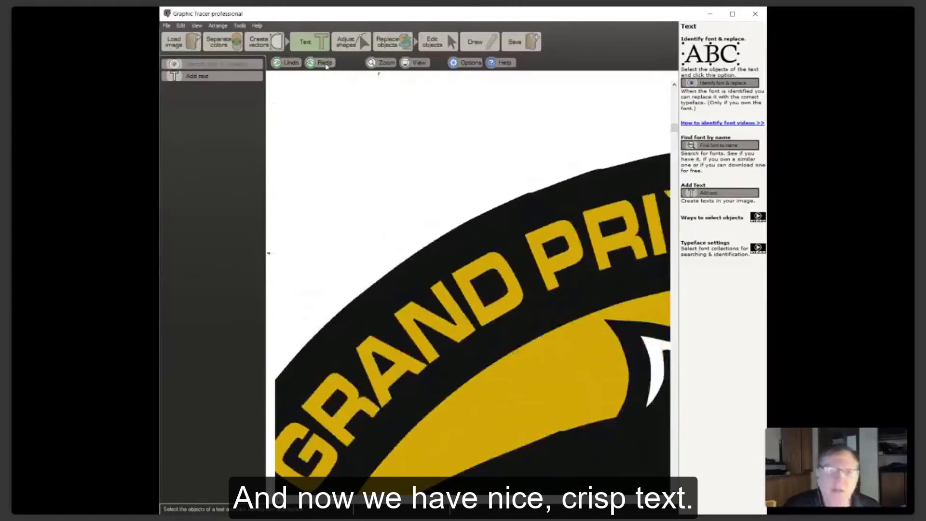